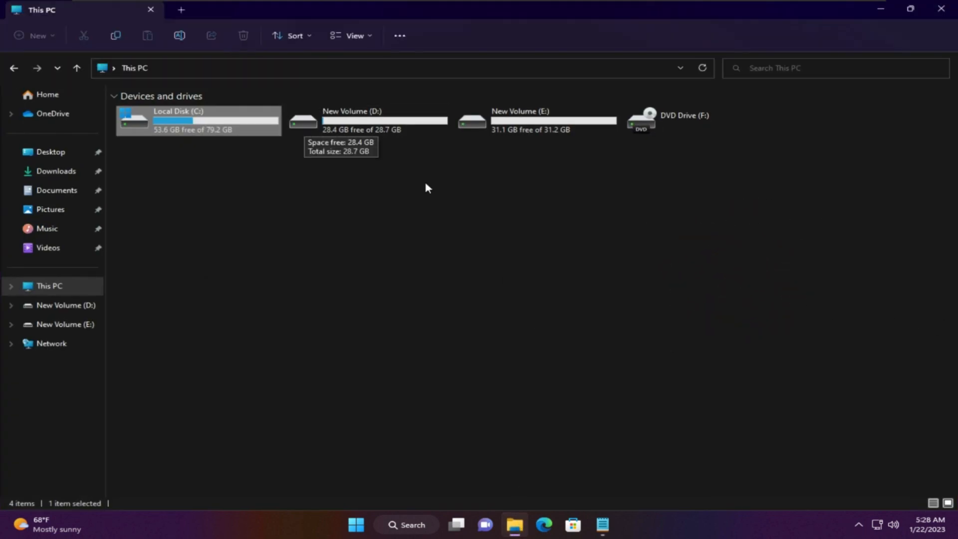
Switch from File Explorer to Microsoft Edge and go to cloudconvert.com.
left_click(880, 9)
left_click(544, 524)
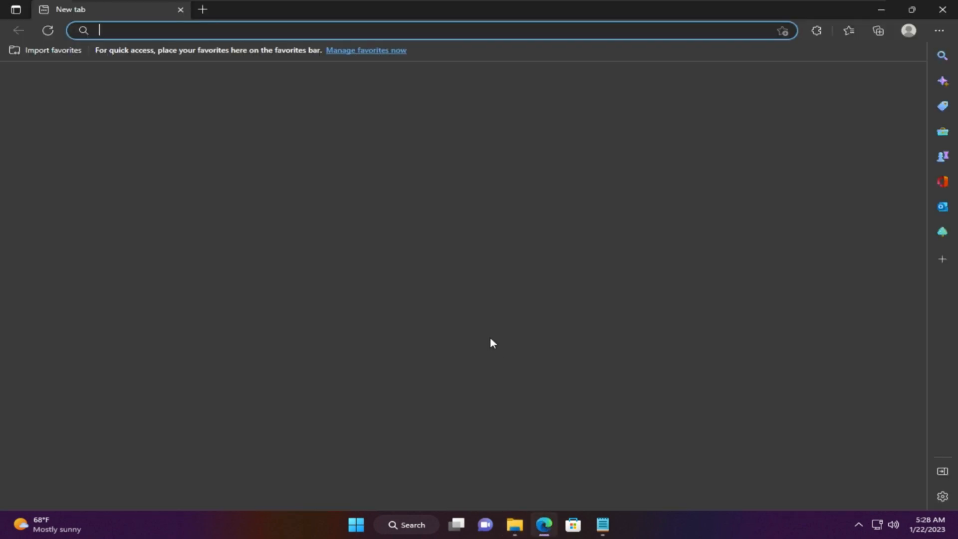
type("c")
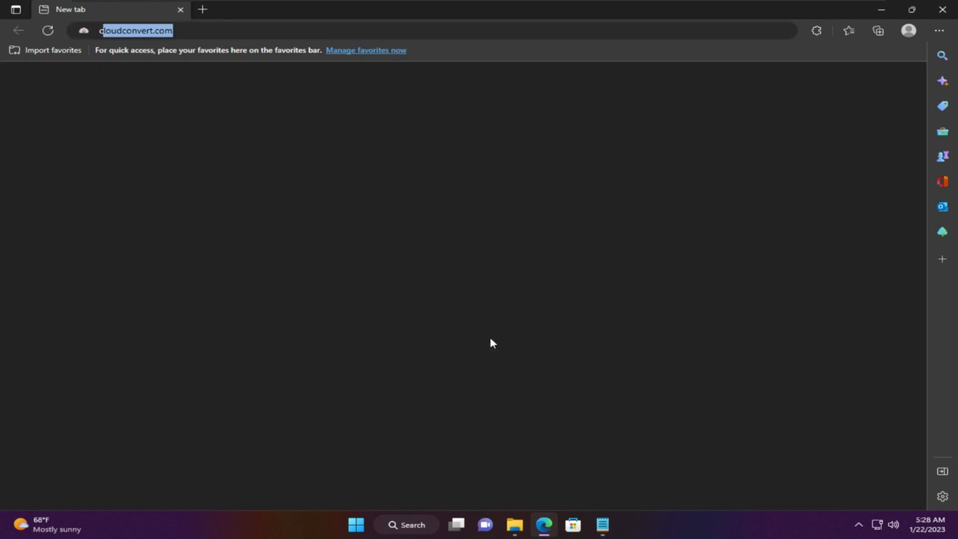
key("Right")
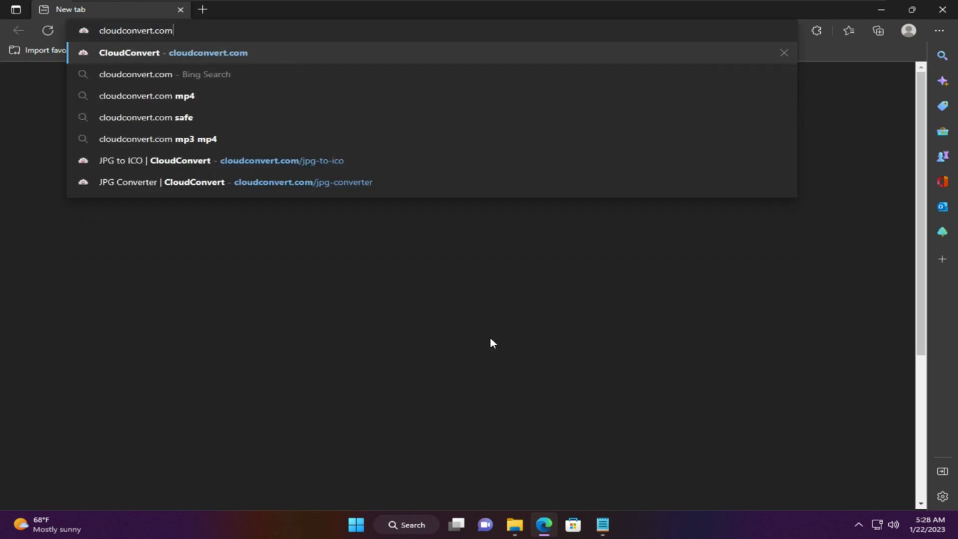
key("Return")
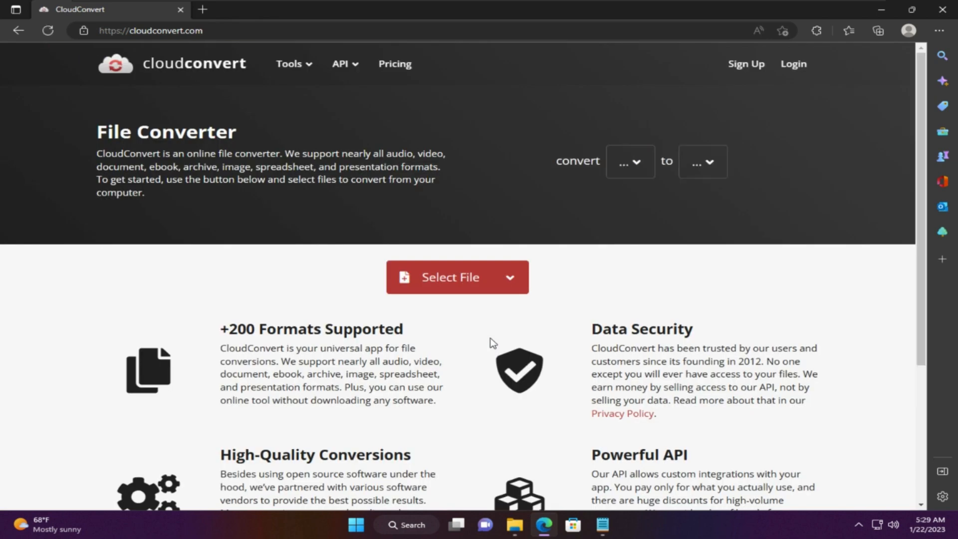
Upload the TechnoLapsLogo2 image from the computer's Desktop folder to the file converter.
left_click(518, 277)
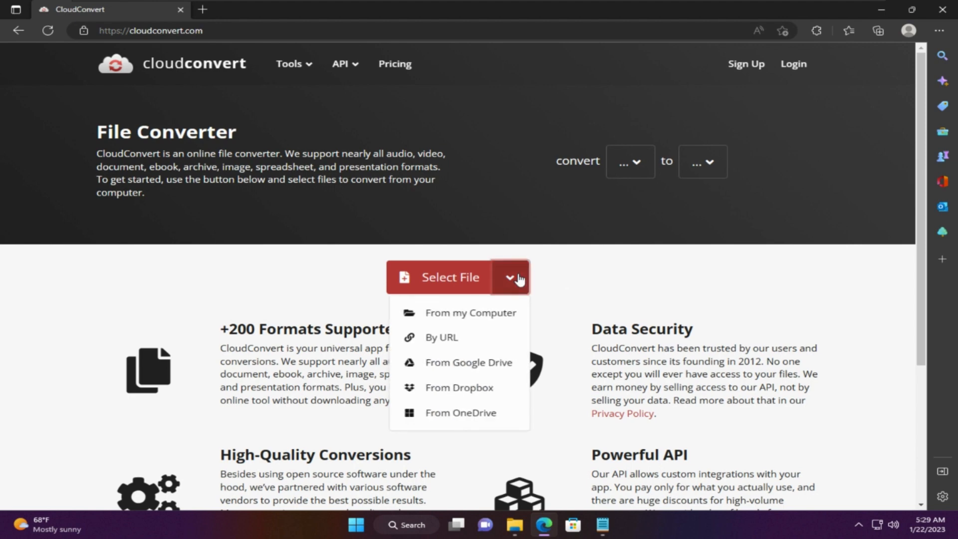
left_click(479, 314)
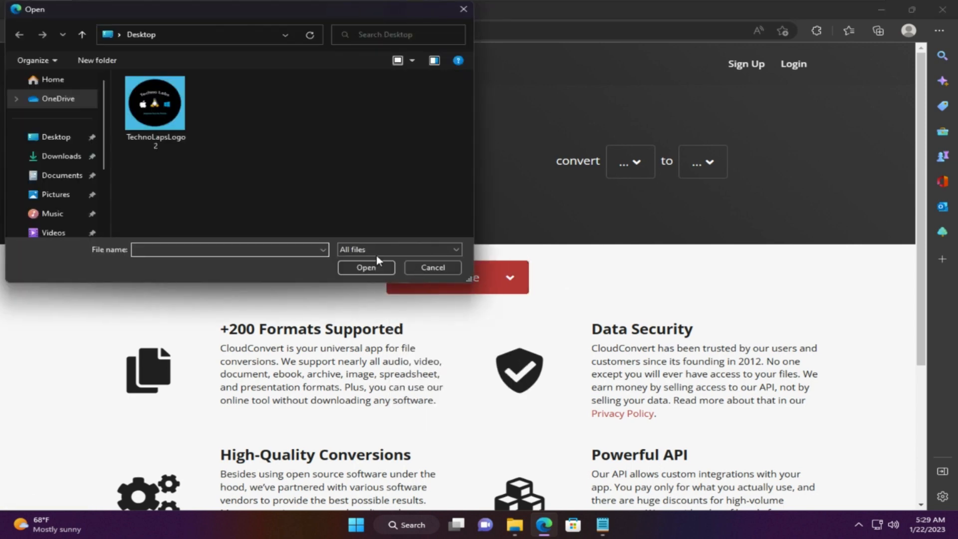
left_click(78, 141)
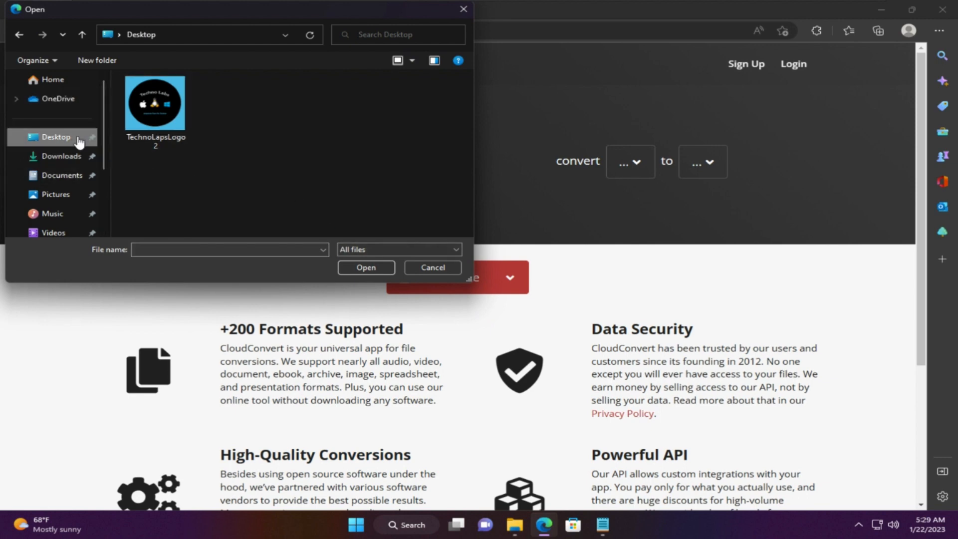
left_click(165, 115)
double_click(165, 116)
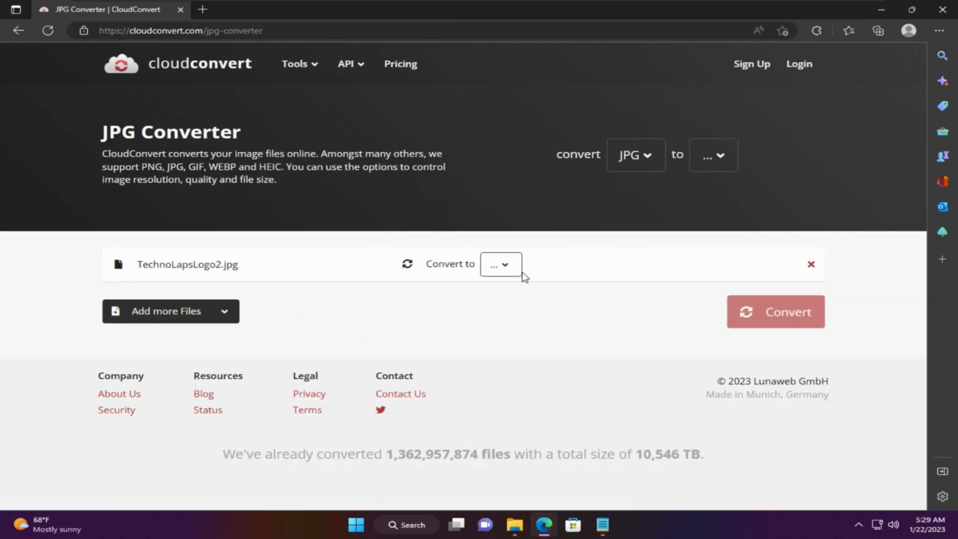
Convert TechnoLapsLogo2.jpg to ICO format and download the converted file.
left_click(502, 265)
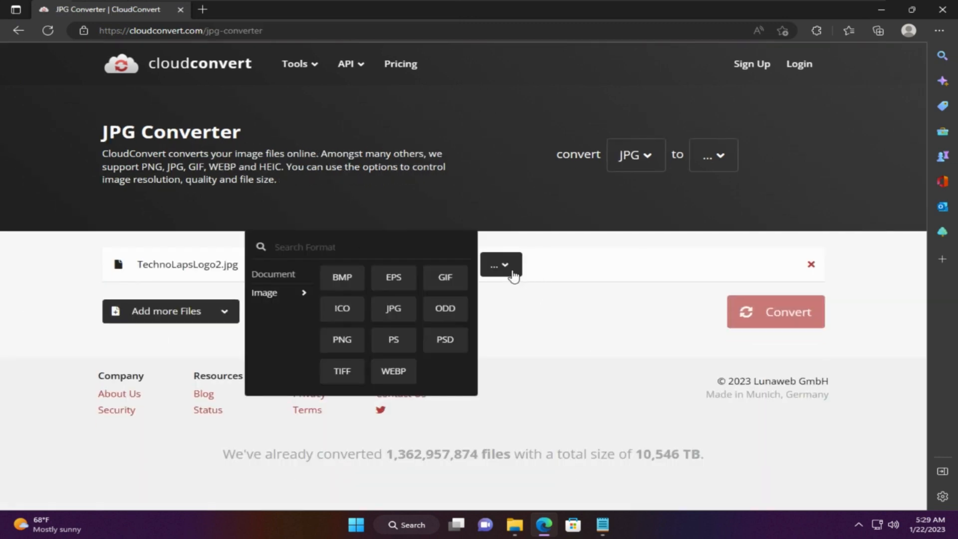
left_click(347, 309)
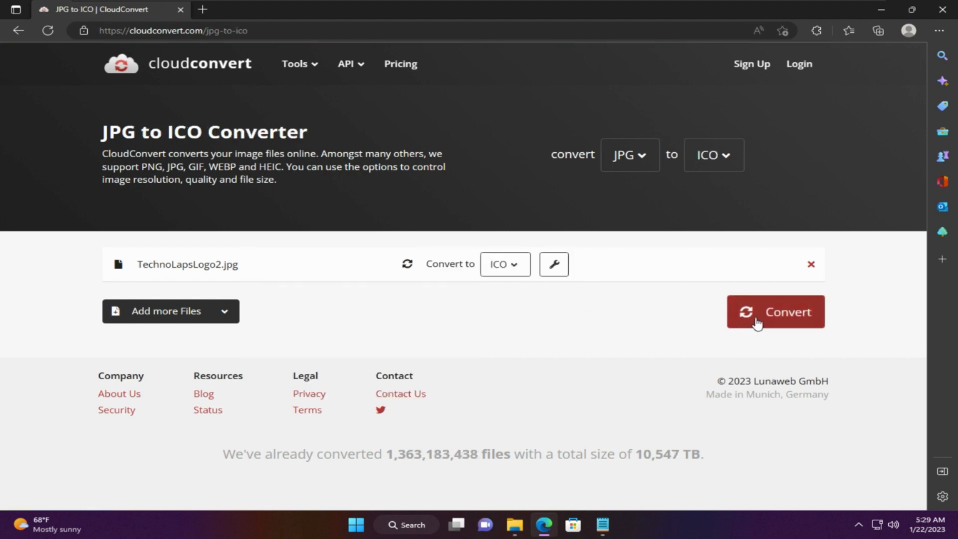
left_click(757, 324)
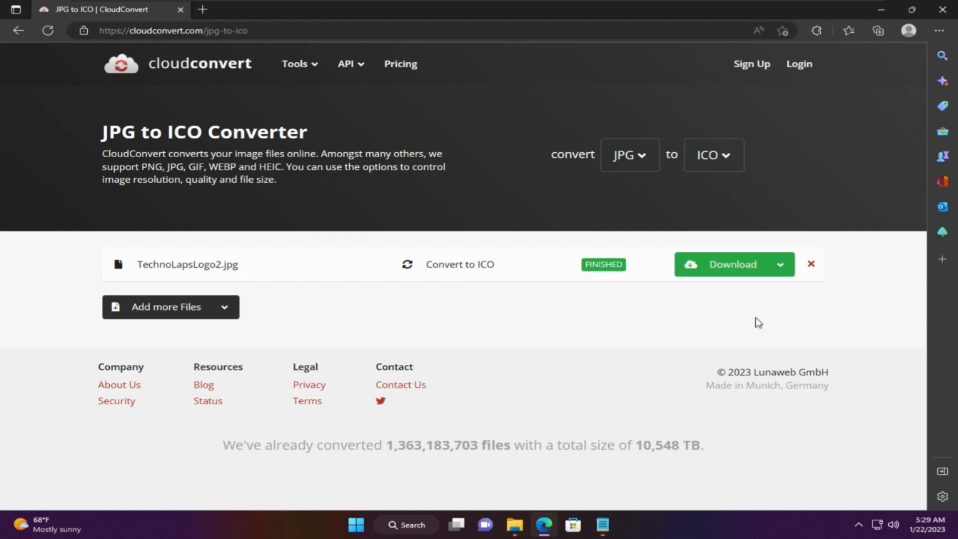
left_click(726, 270)
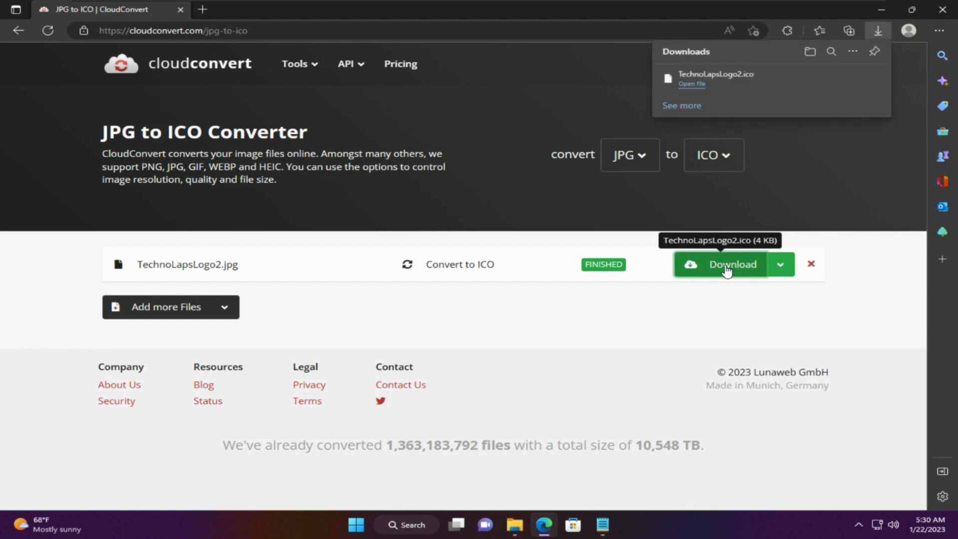
Open the Downloads folder from the browser's download list and copy the TechnoLapsLogo2 ICO file.
left_click(809, 53)
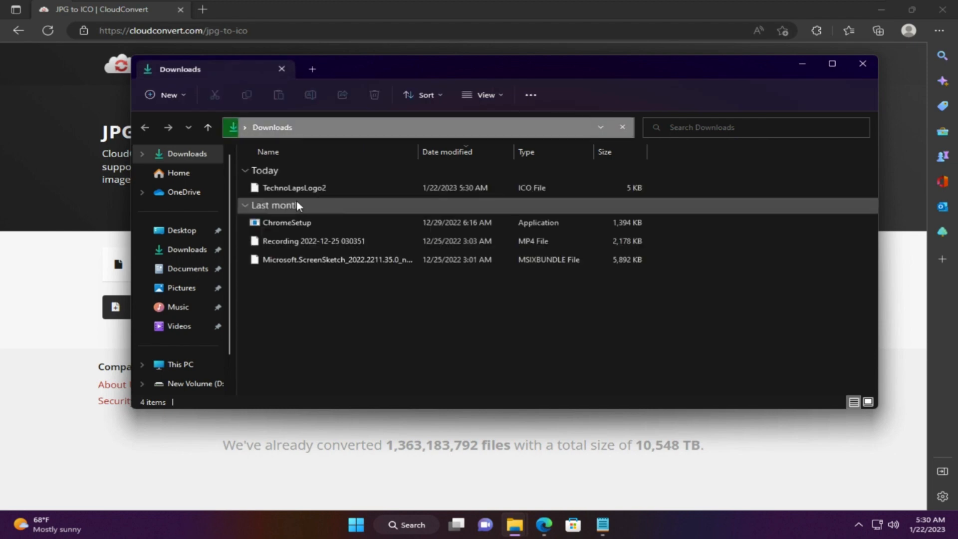
left_click(284, 189)
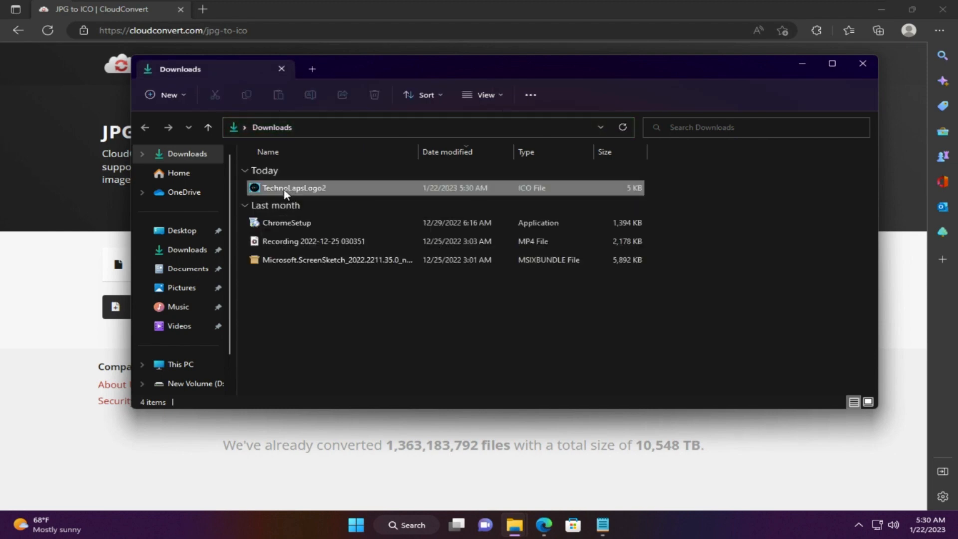
right_click(283, 190)
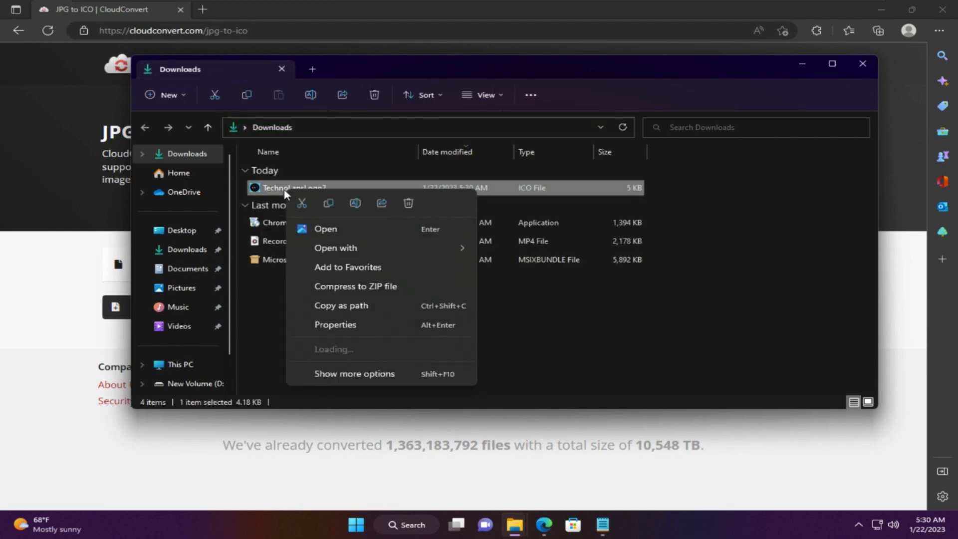
left_click(327, 203)
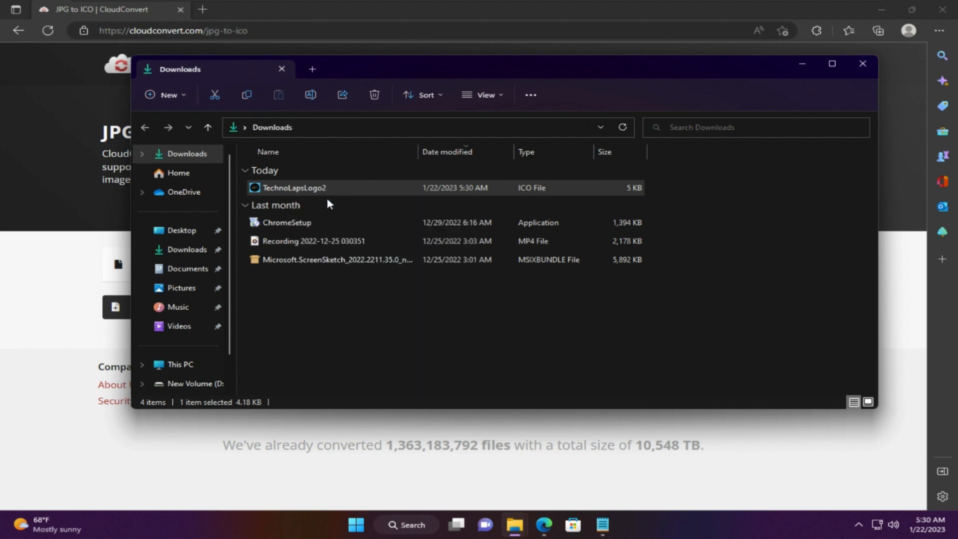
Paste the copied icon file into the root of New Volume (D:), then close the folder window and the browser.
left_click(180, 366)
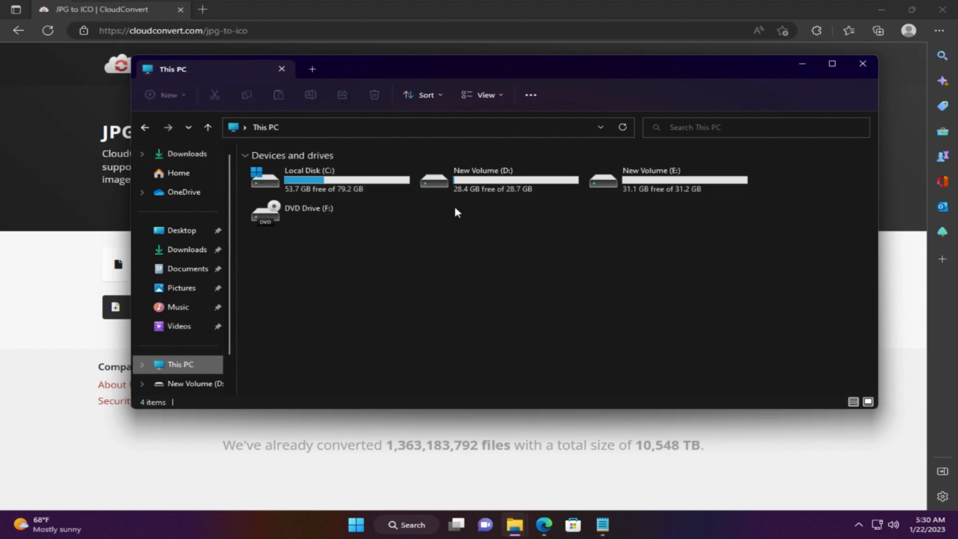
double_click(464, 180)
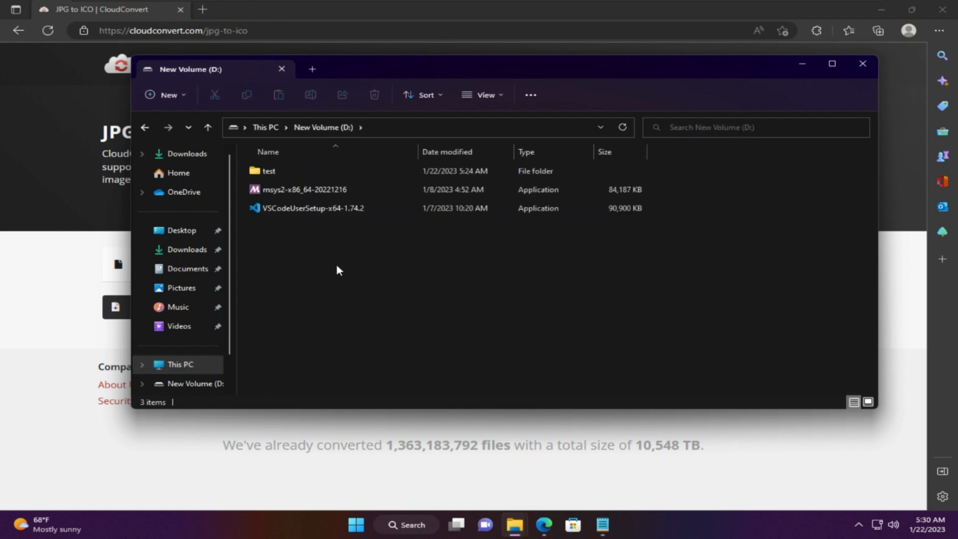
right_click(337, 266)
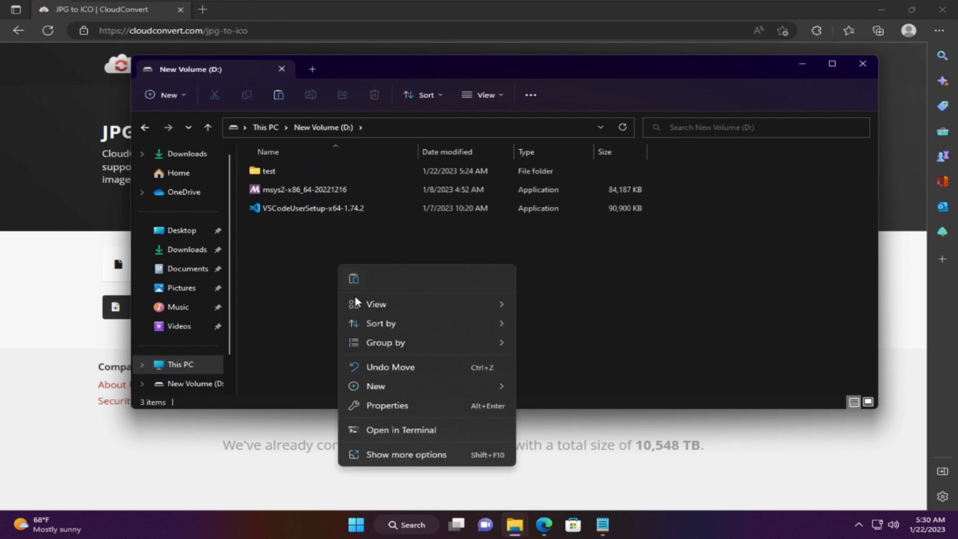
left_click(352, 278)
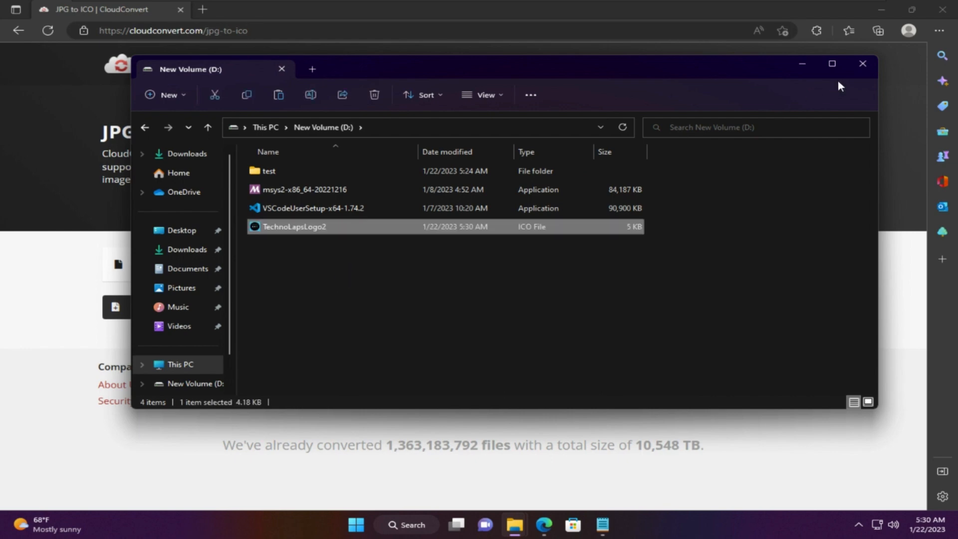
left_click(860, 65)
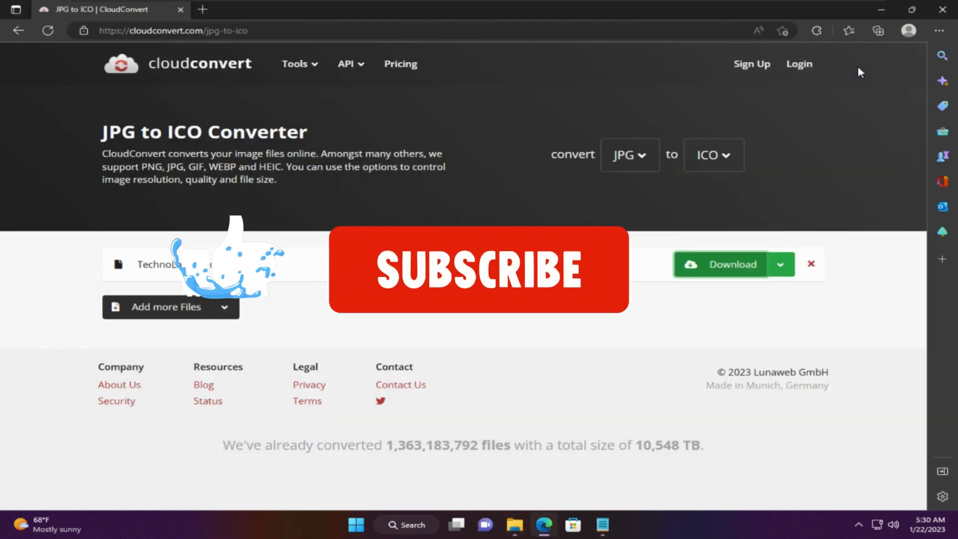
left_click(937, 11)
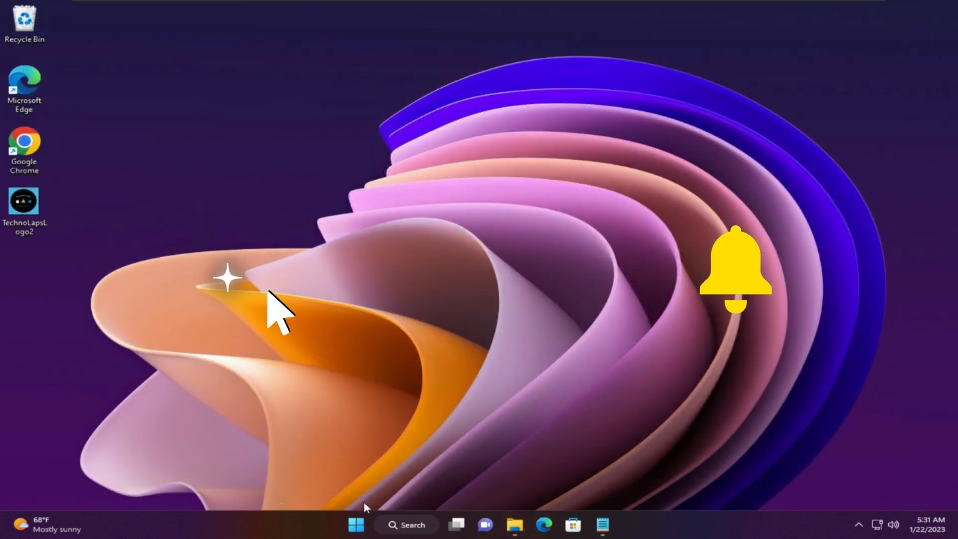
Search Windows for "reg", launch Registry Editor and allow it to make changes to the device.
left_click(352, 532)
type("re")
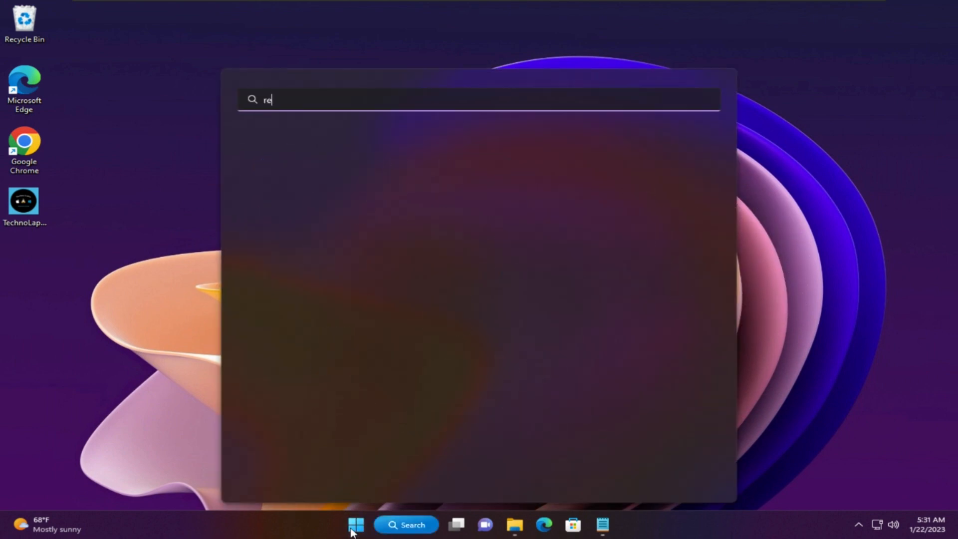
type("g")
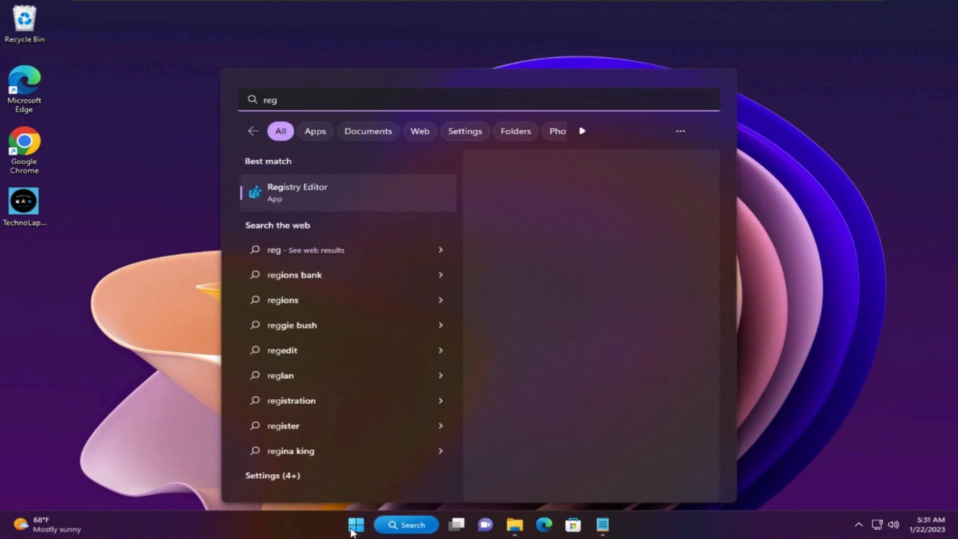
key("Return")
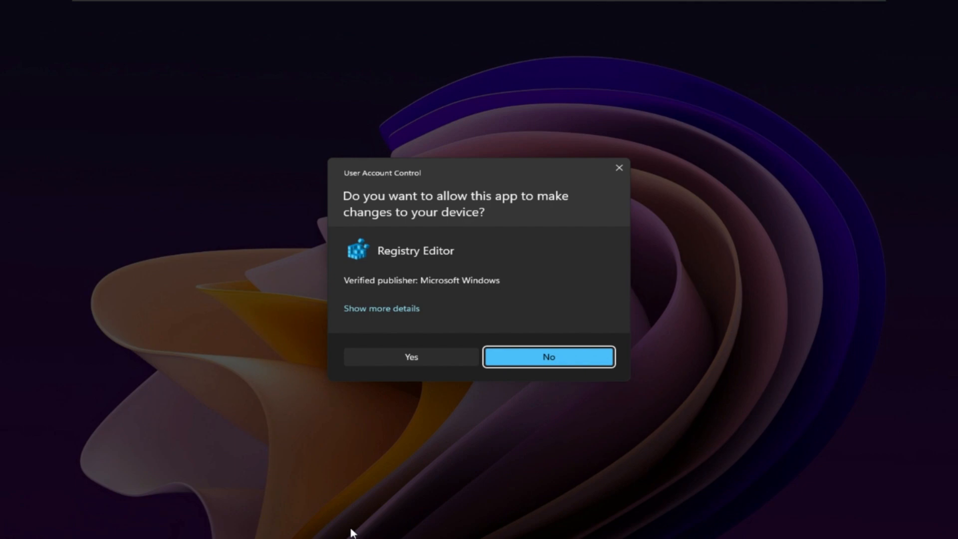
left_click(407, 357)
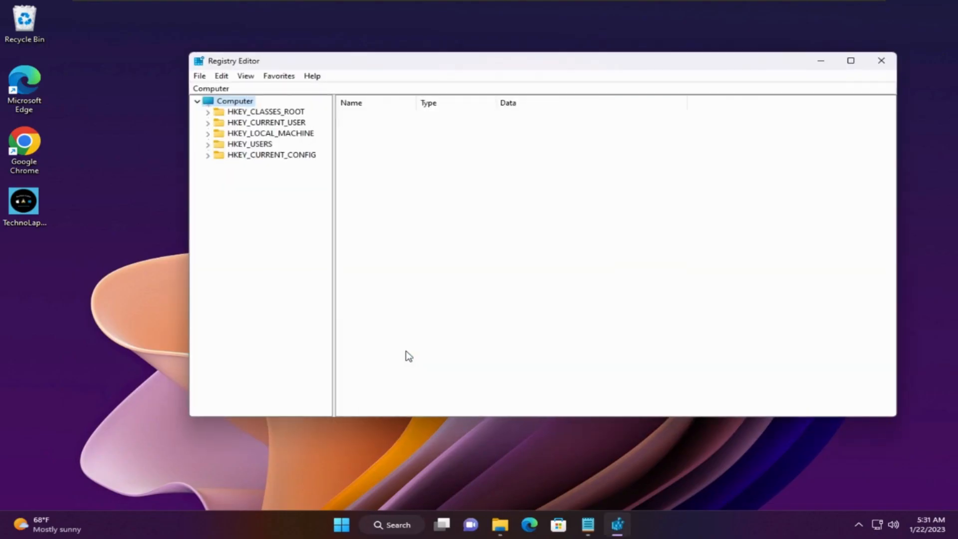
Copy the registry path from the Notepad note and go to HKEY_LOCAL_MACHINE\SOFTWARE\Microsoft\Windows\CurrentVersion\Explorer\DriveIcons in Registry Editor.
left_click(592, 527)
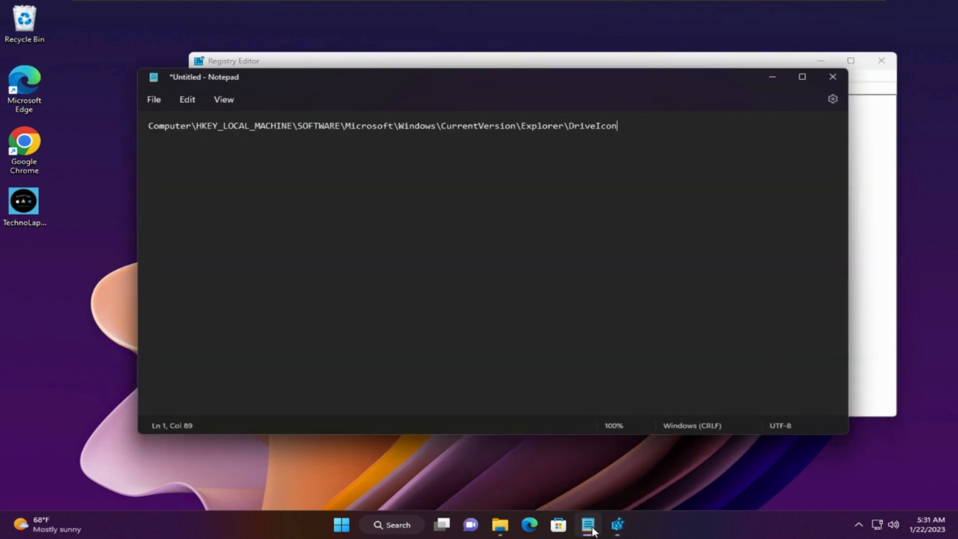
triple_click(621, 128)
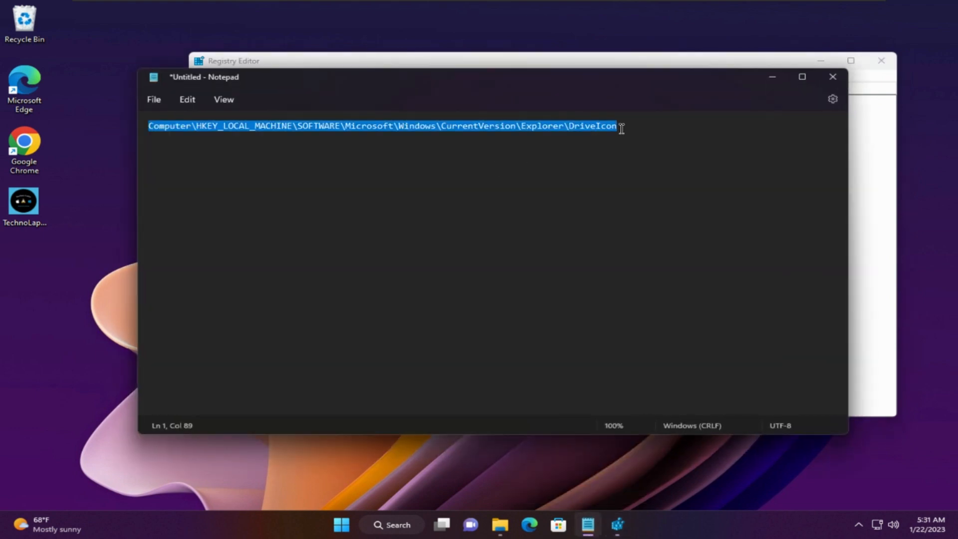
left_click(773, 79)
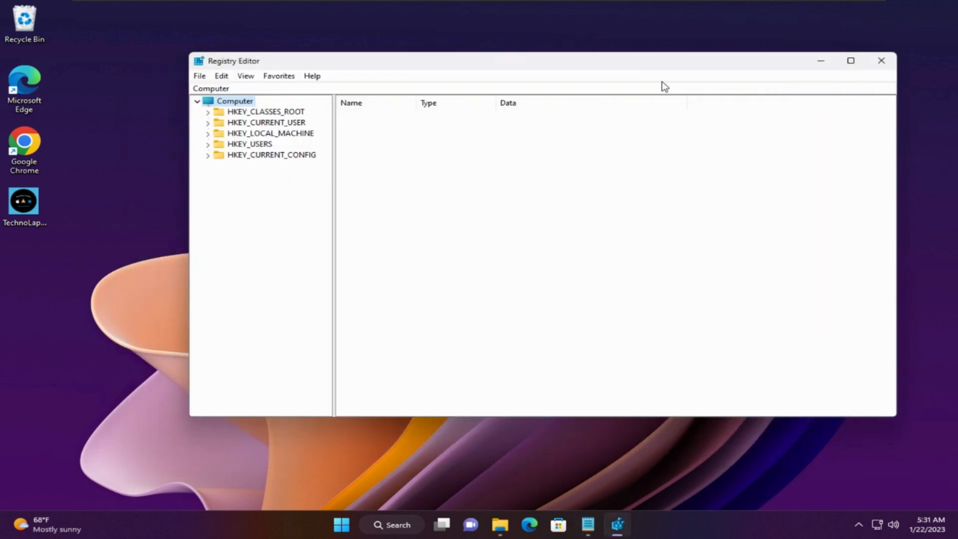
left_click(590, 89)
double_click(590, 90)
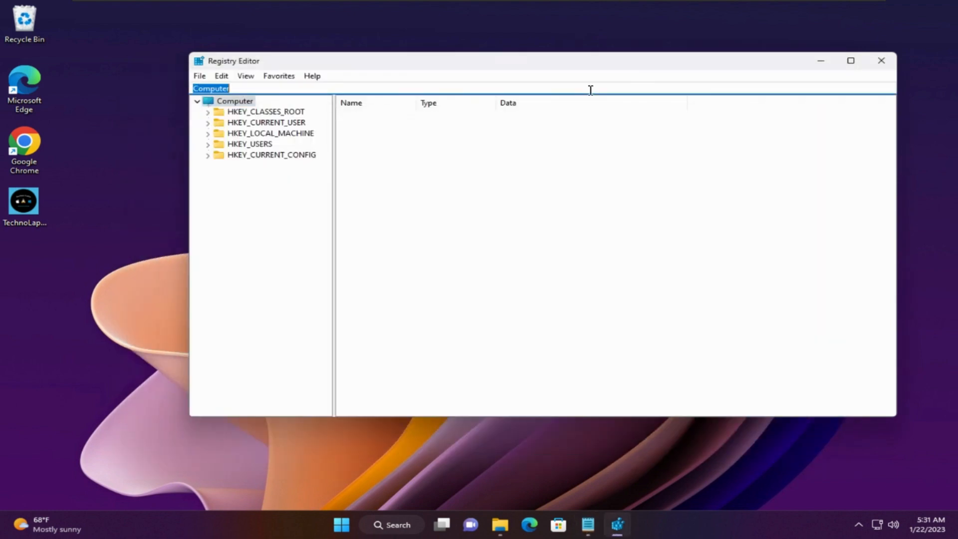
left_click(591, 90)
double_click(591, 89)
key("ctrl+v")
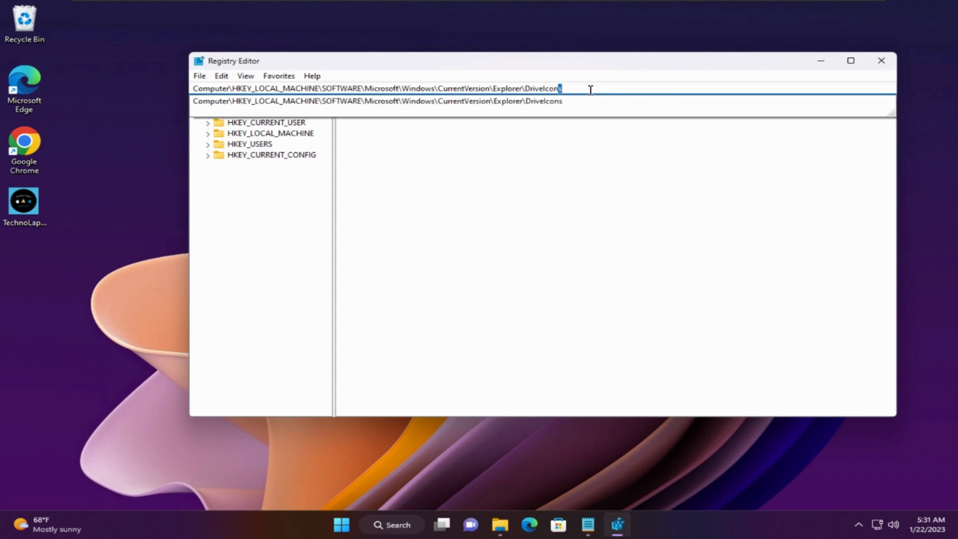
key("Return")
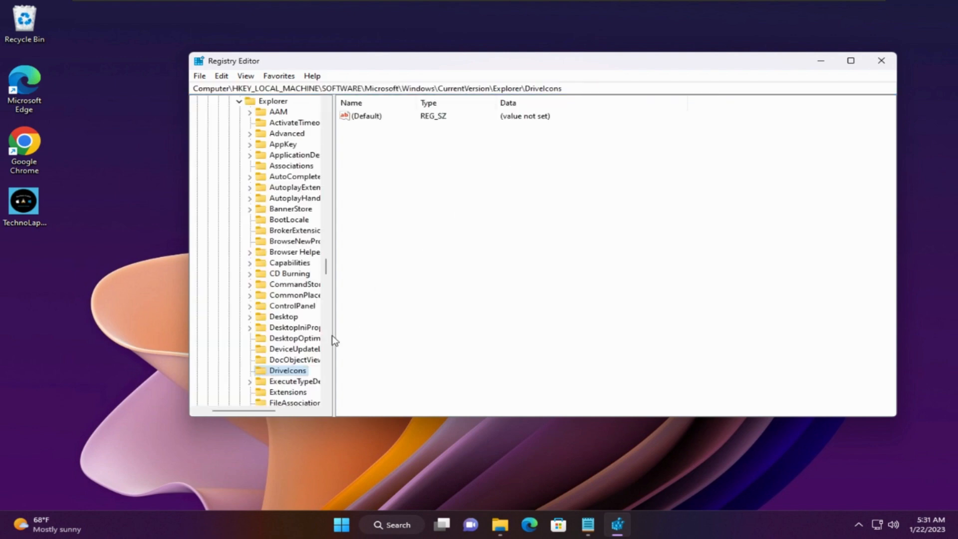
Create a new key under DriveIcons, then check the target drive's letter in This PC and minimize File Explorer.
right_click(277, 375)
mouse_move(383, 395)
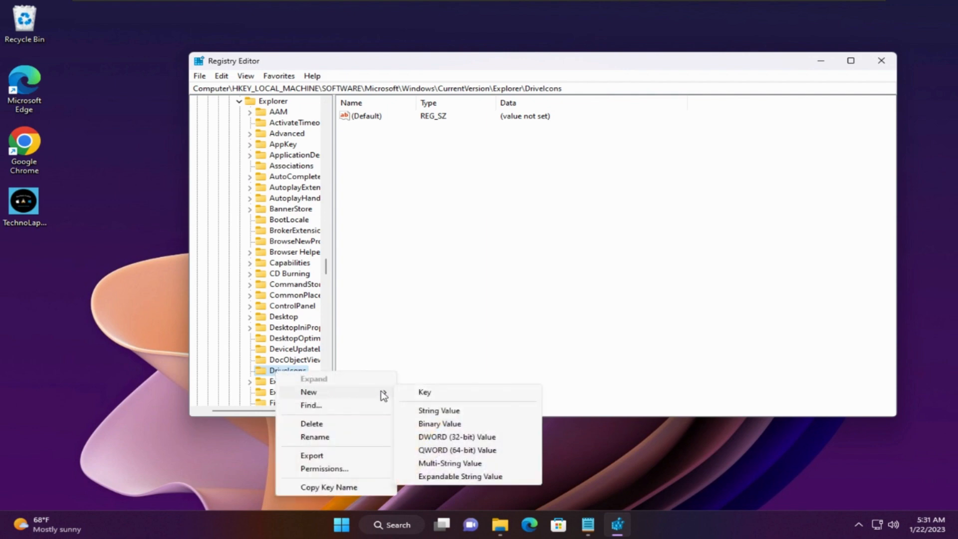
left_click(422, 392)
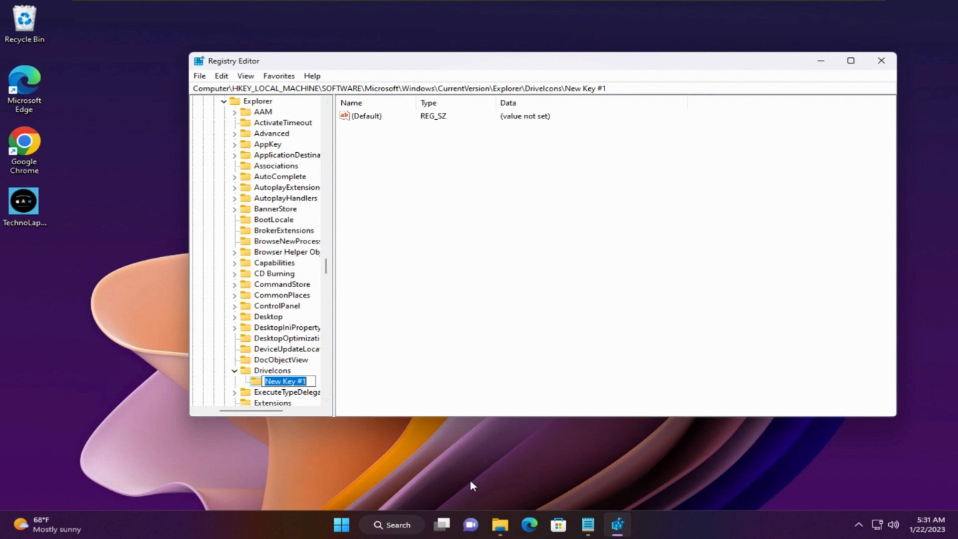
left_click(499, 525)
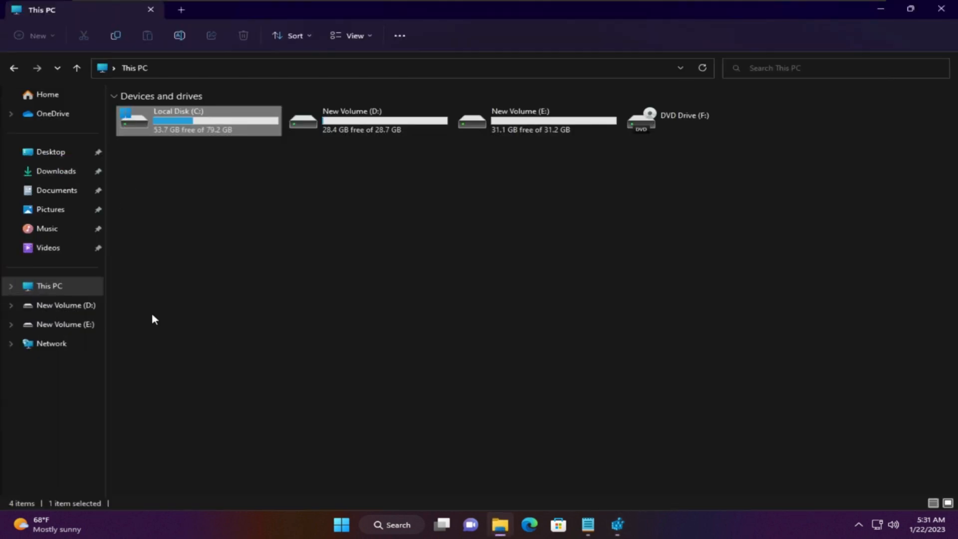
left_click(364, 118)
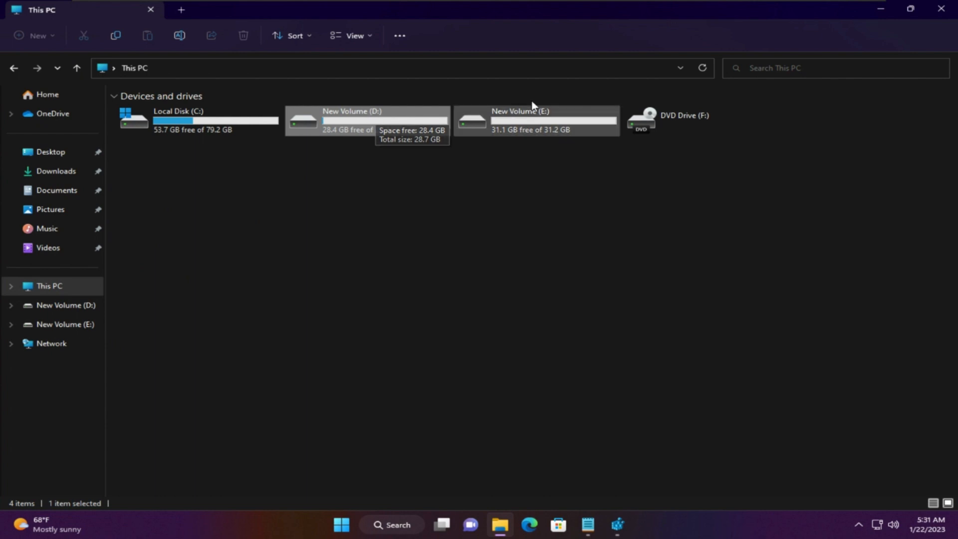
left_click(881, 9)
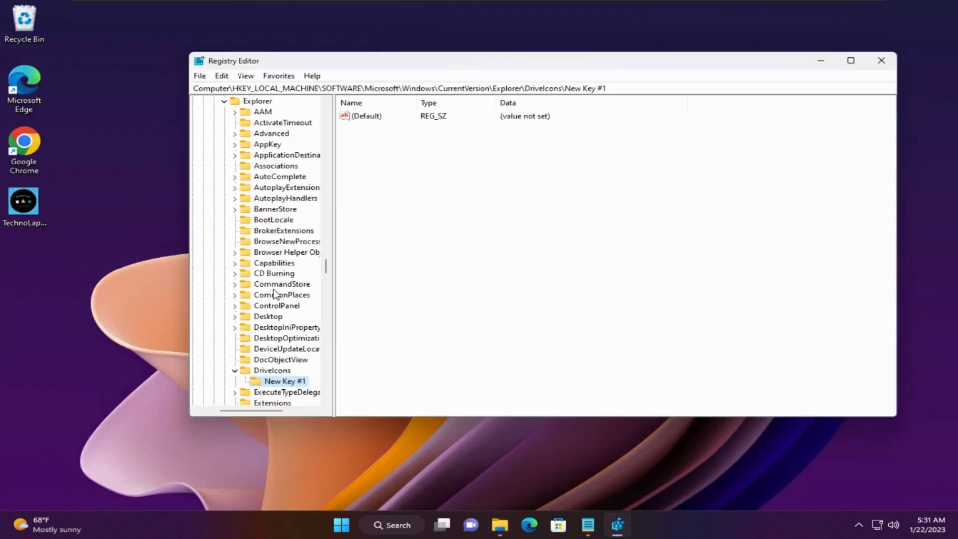
Rename the new key under DriveIcons as D.
right_click(276, 382)
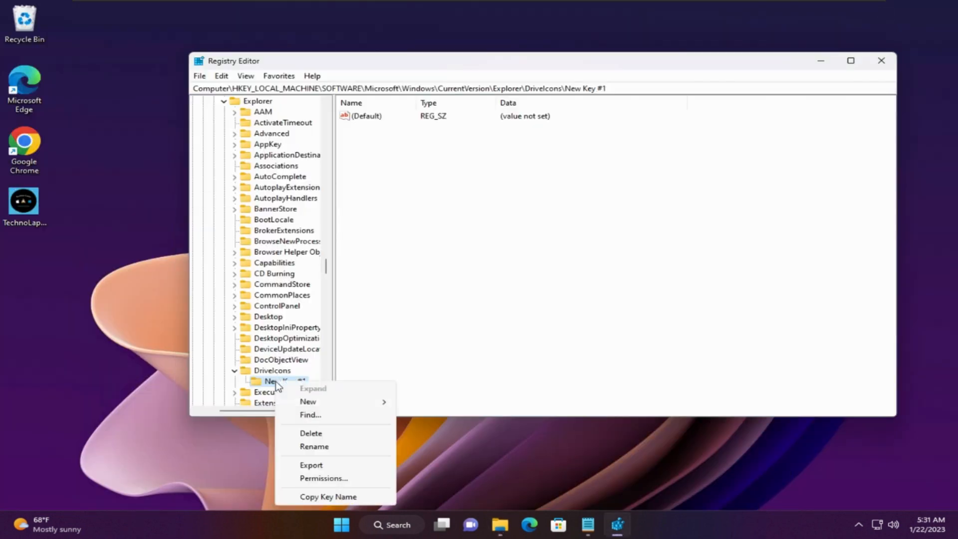
left_click(317, 446)
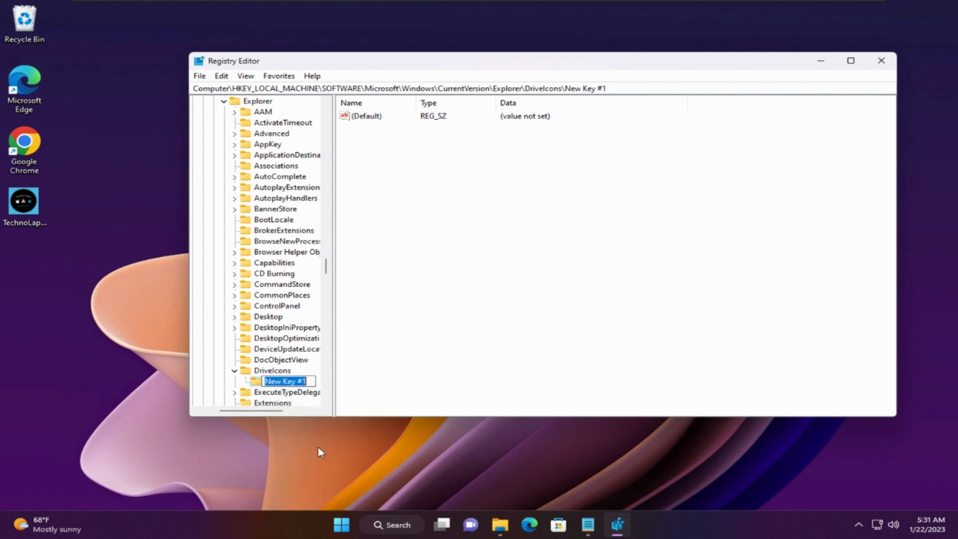
type("D")
key("Return")
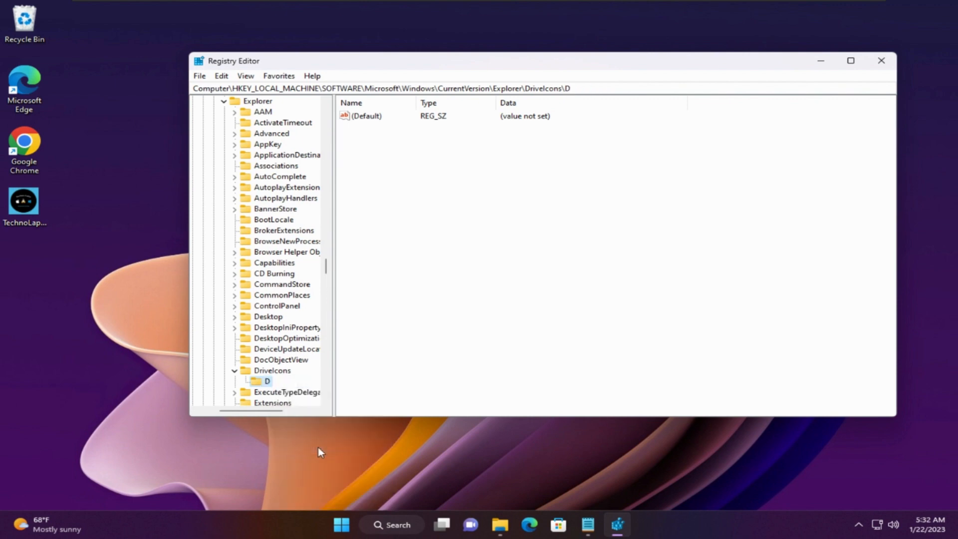
Create a subkey named DefaultIcon under the D key.
right_click(263, 385)
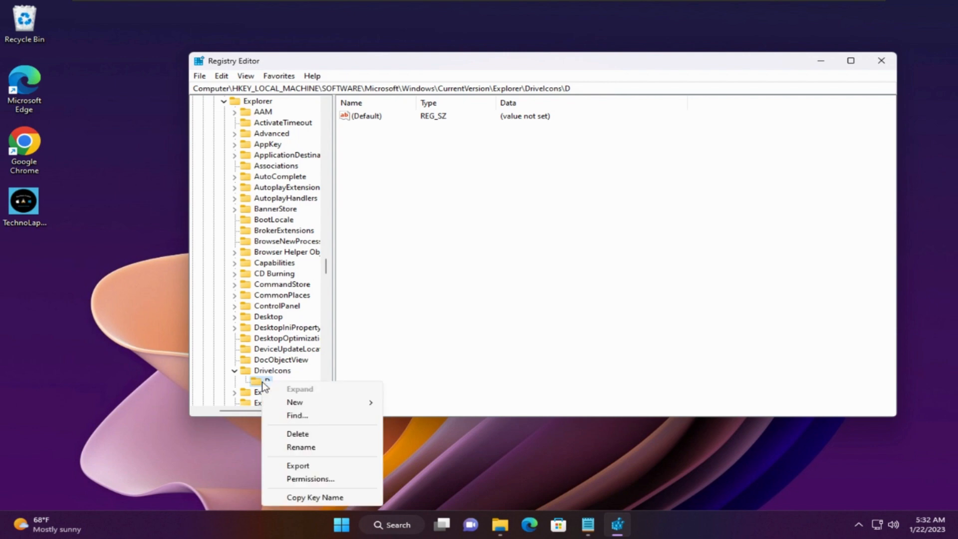
mouse_move(328, 403)
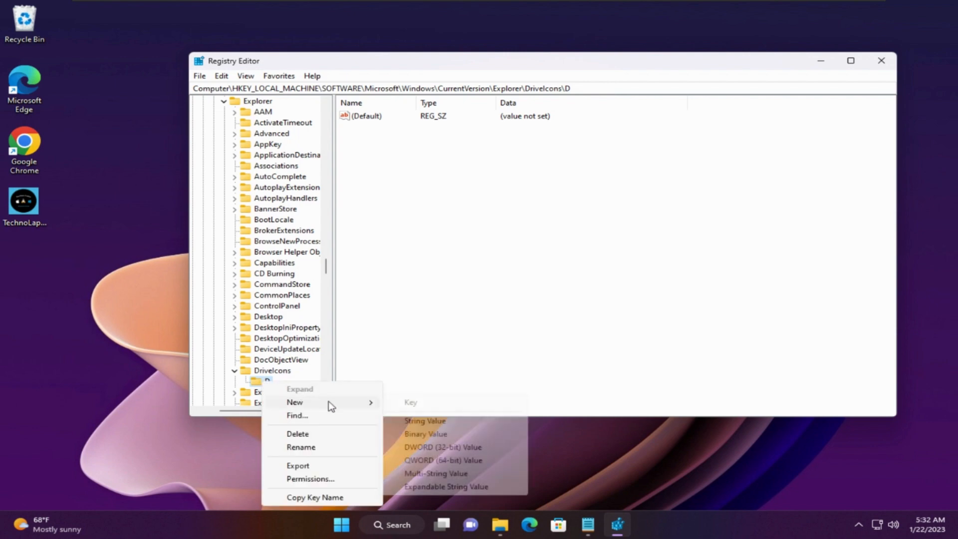
left_click(407, 404)
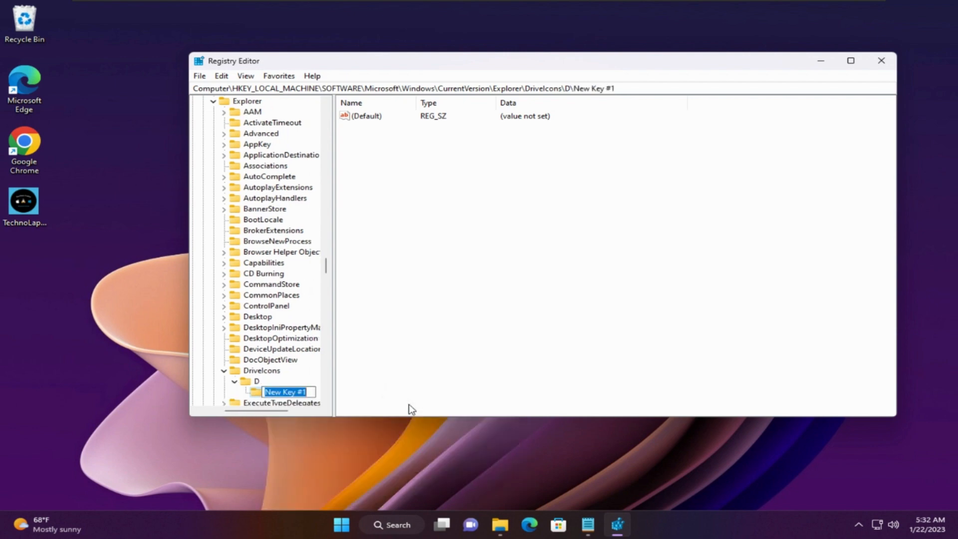
type("Default")
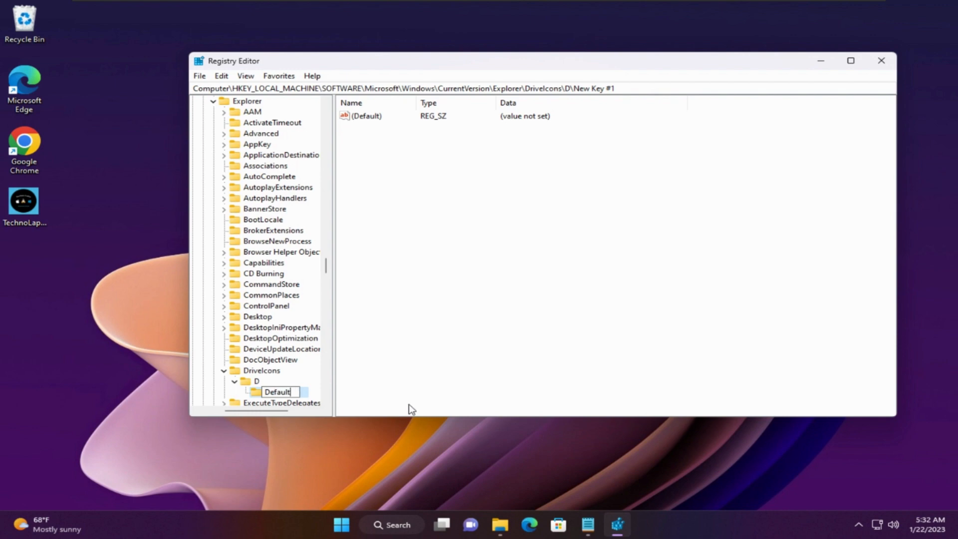
type("Icon")
key("Return")
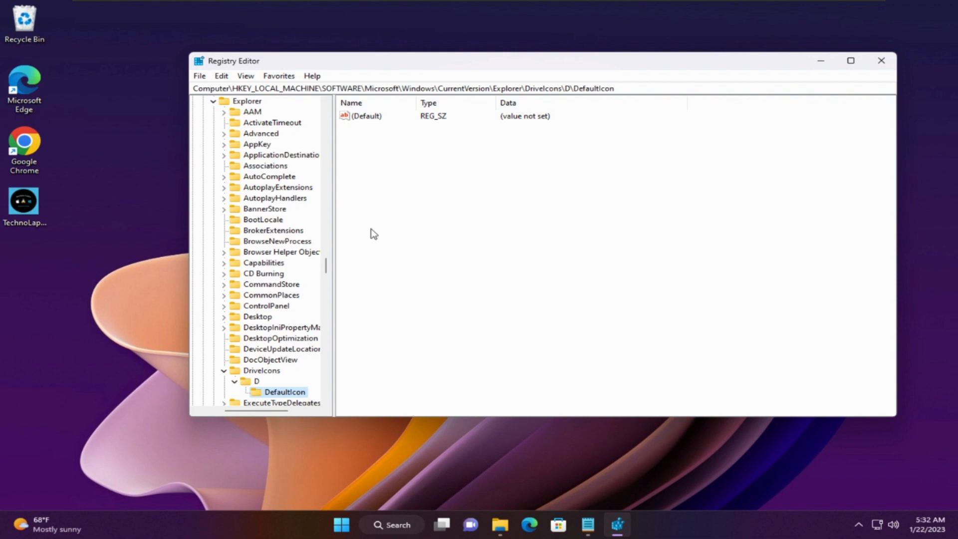
Open DefaultIcon's (Default) value for editing, then copy the path of TechnoLapsLogo2 in New Volume (D:) and close File Explorer.
double_click(365, 118)
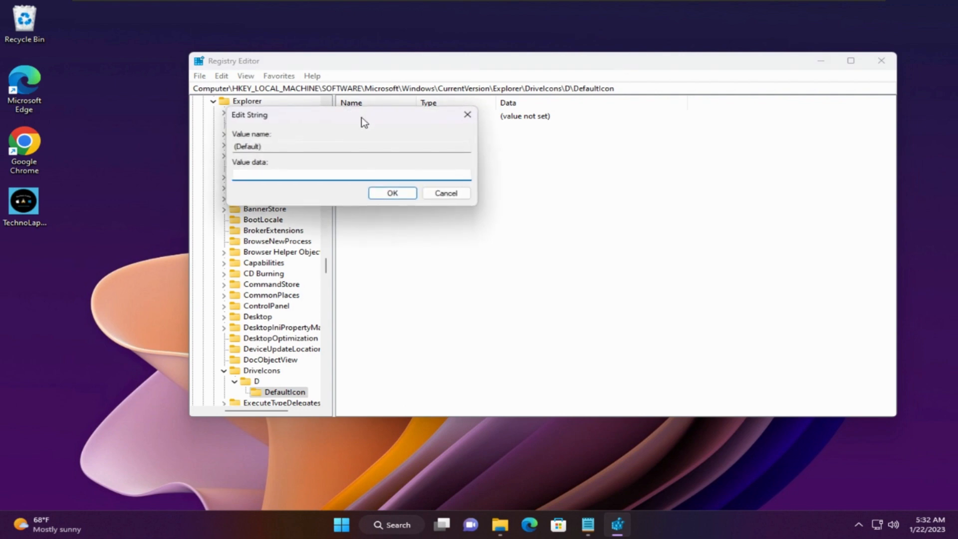
left_click(501, 525)
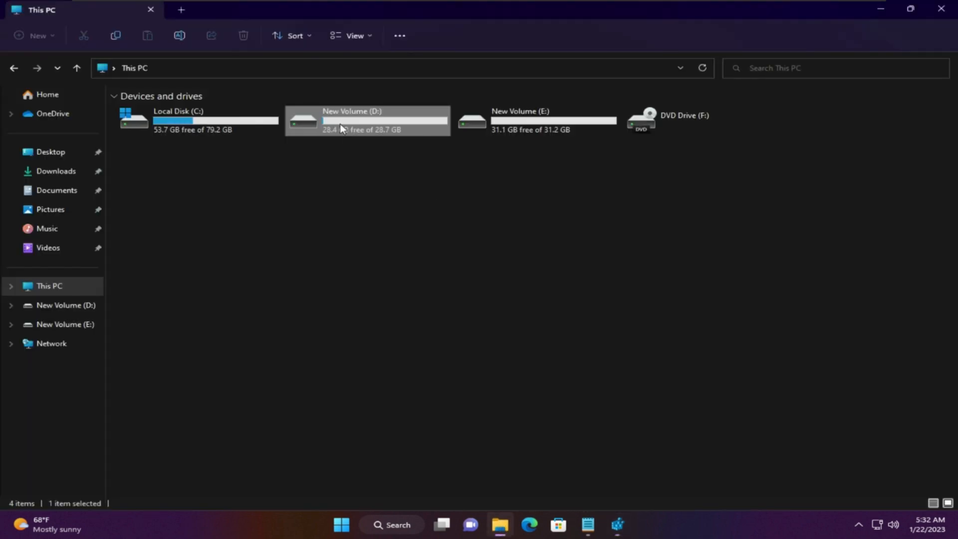
double_click(340, 124)
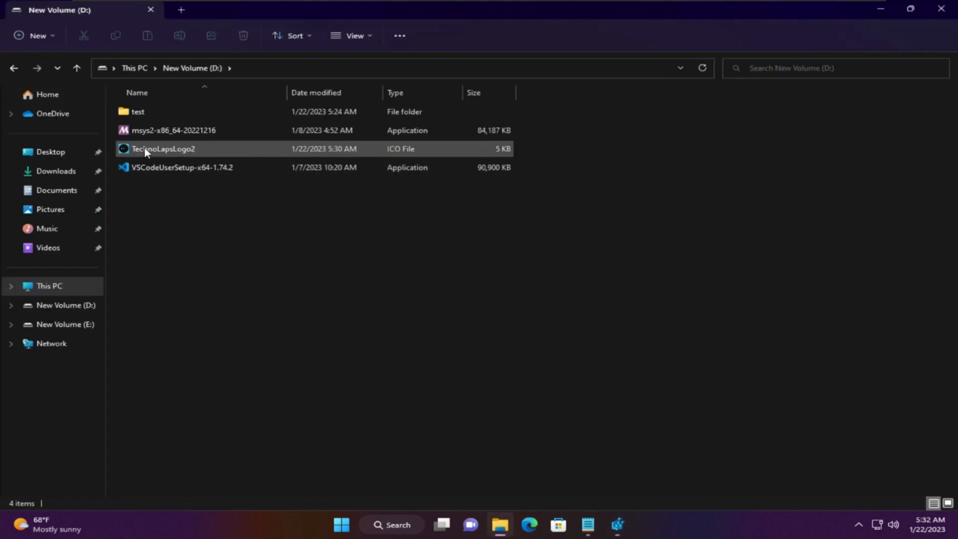
right_click(145, 148)
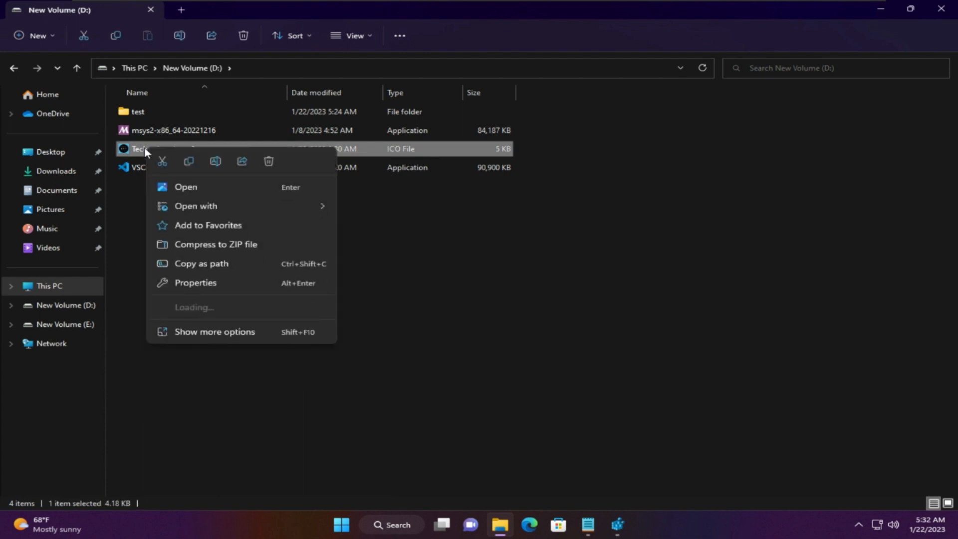
left_click(185, 264)
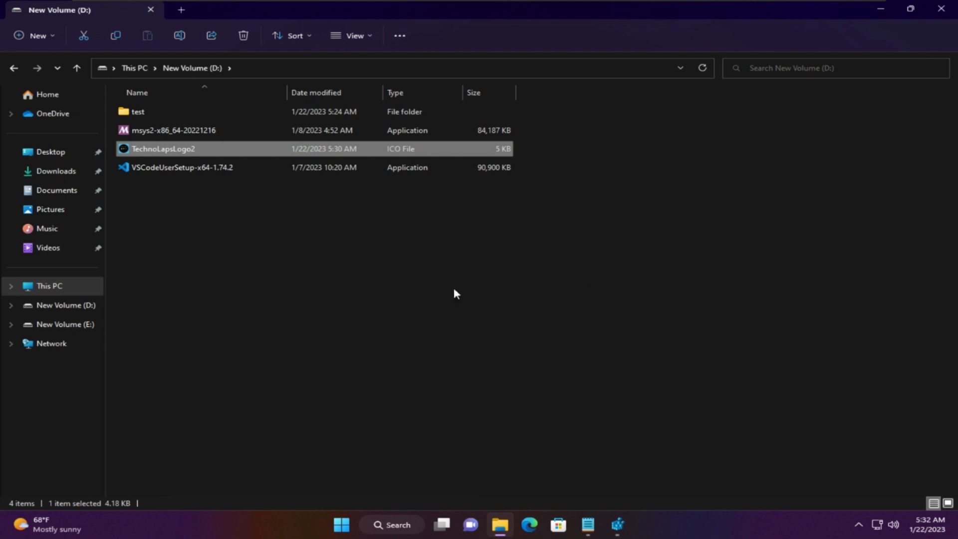
left_click(941, 8)
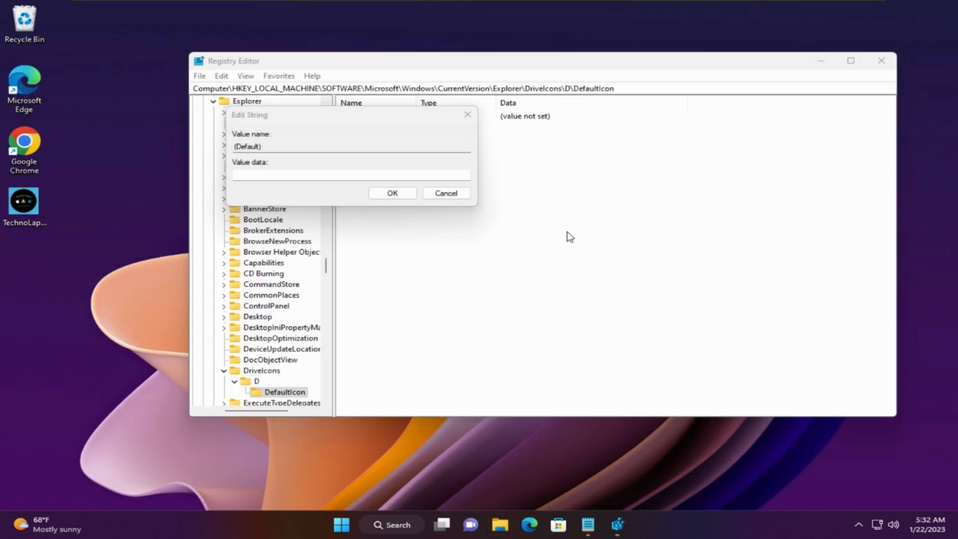
Set the (Default) value data of DefaultIcon to the copied path "D:\TechnoLapsLogo2.ico".
left_click(375, 177)
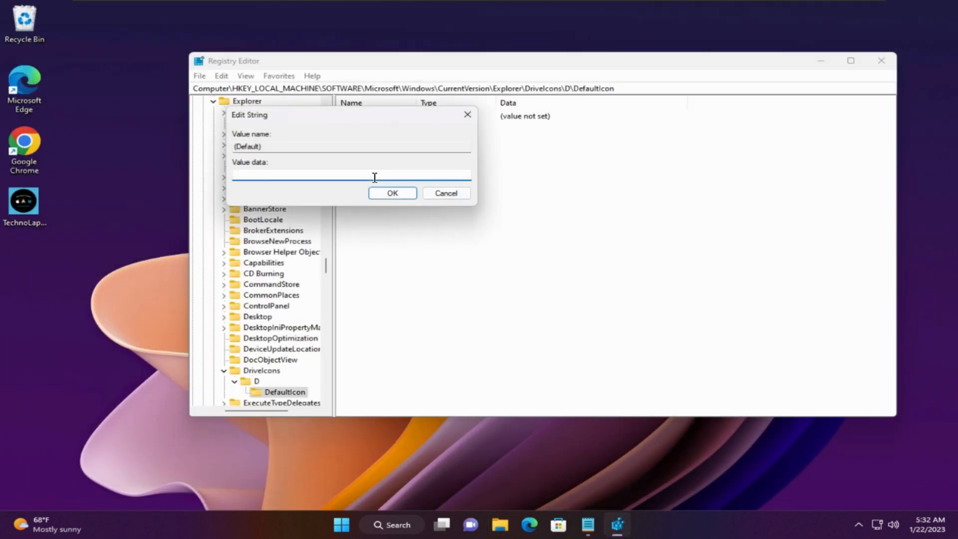
key("ctrl+v")
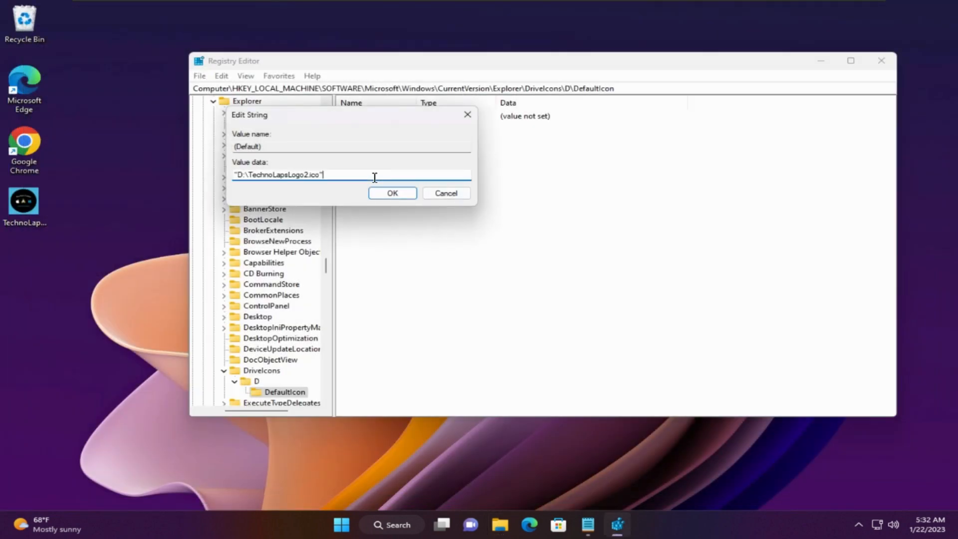
left_click(404, 198)
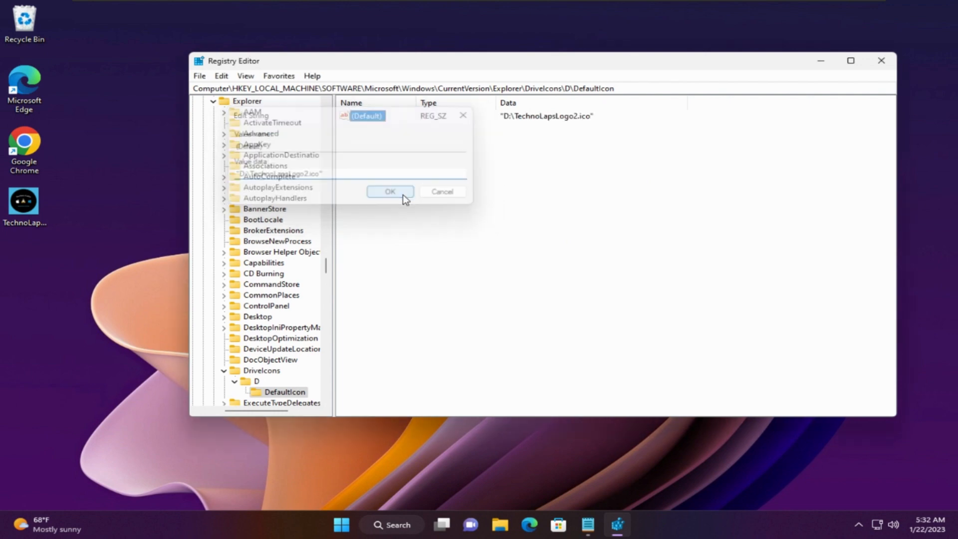
Open This PC in File Explorer and refresh the view to check the icon of New Volume (D:).
left_click(500, 530)
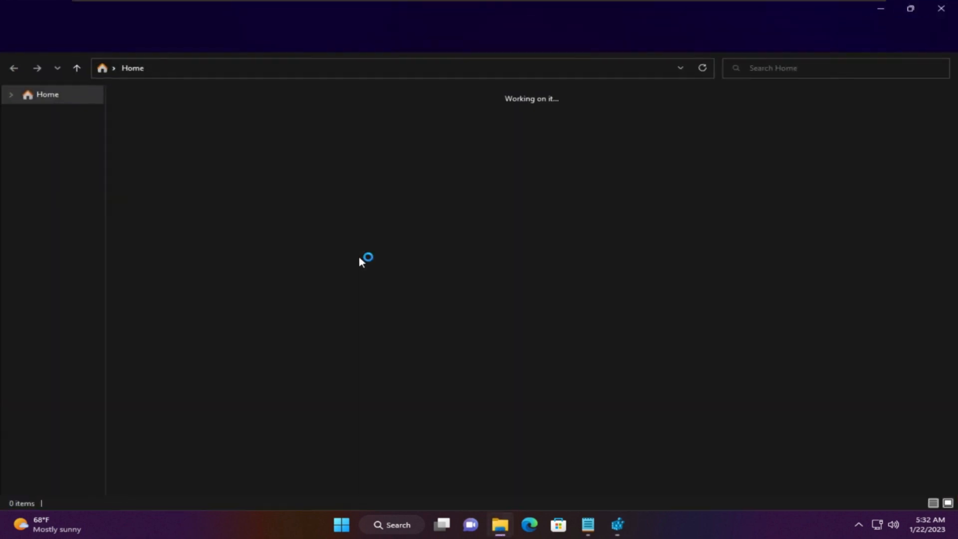
left_click(43, 288)
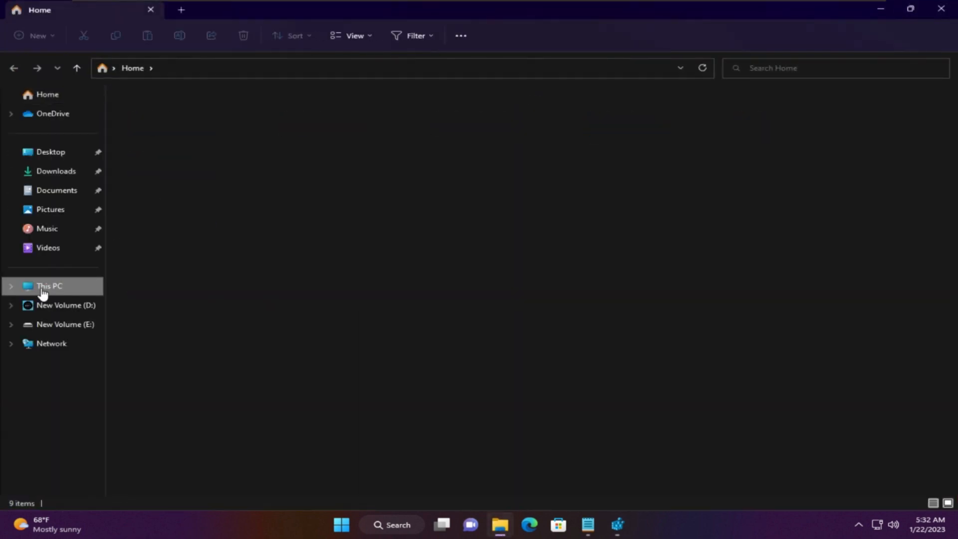
right_click(303, 230)
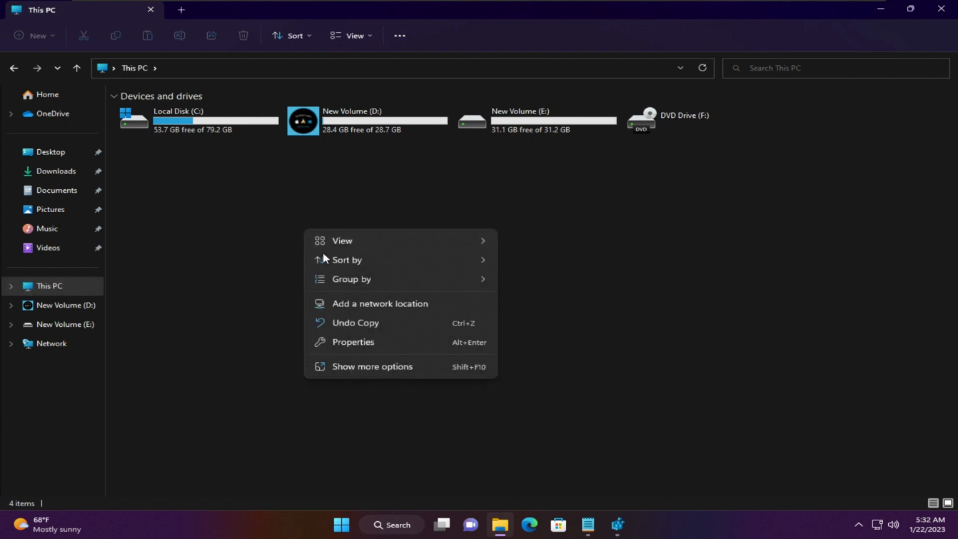
left_click(348, 371)
left_click(381, 418)
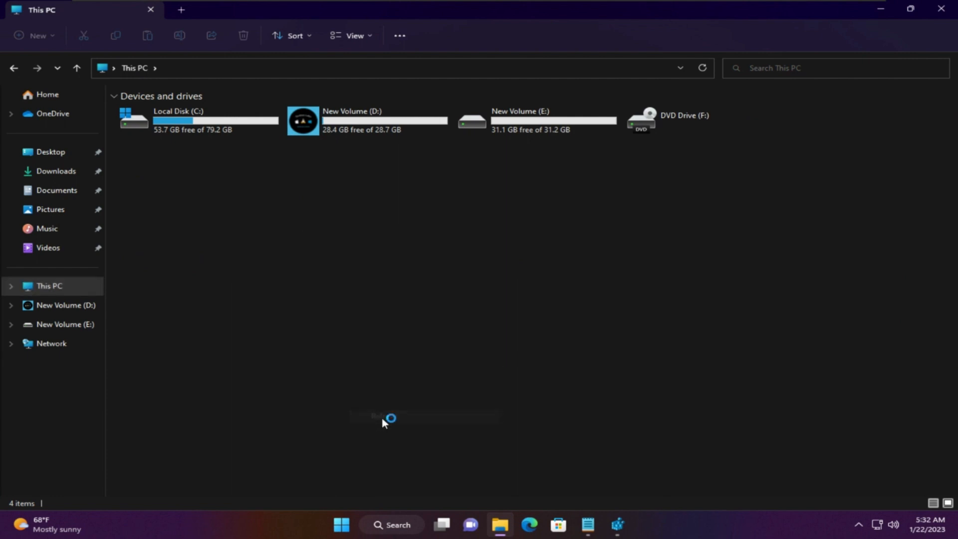